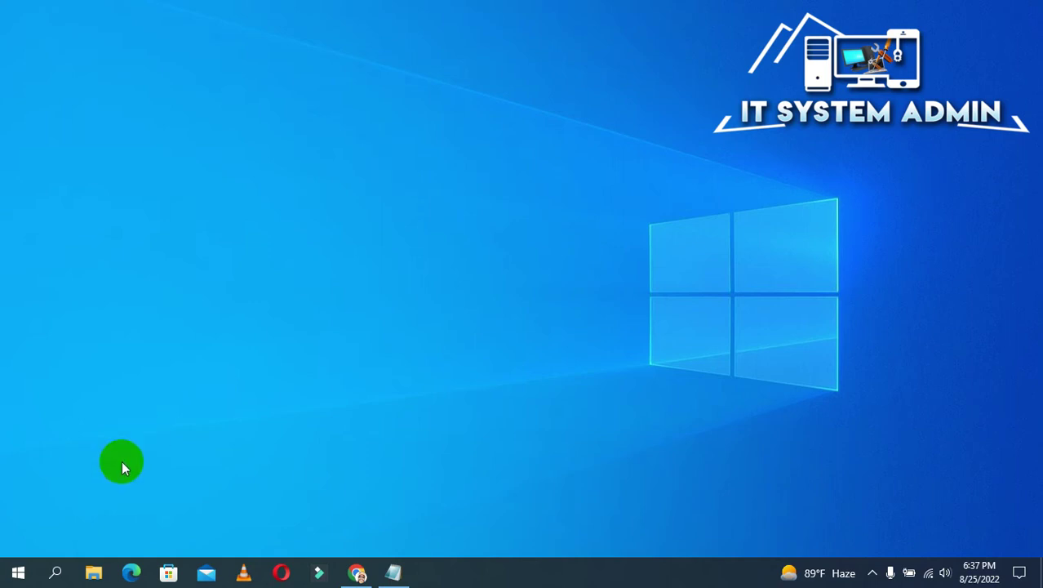
Open the Pictures folder in File Explorer and show its View ribbon options.
click(95, 573)
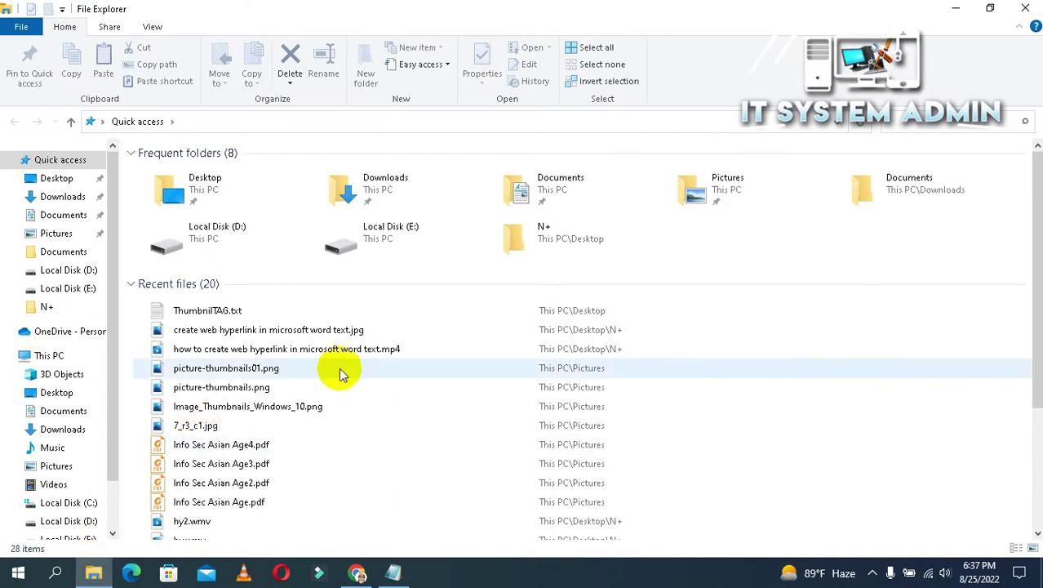
double_click(732, 183)
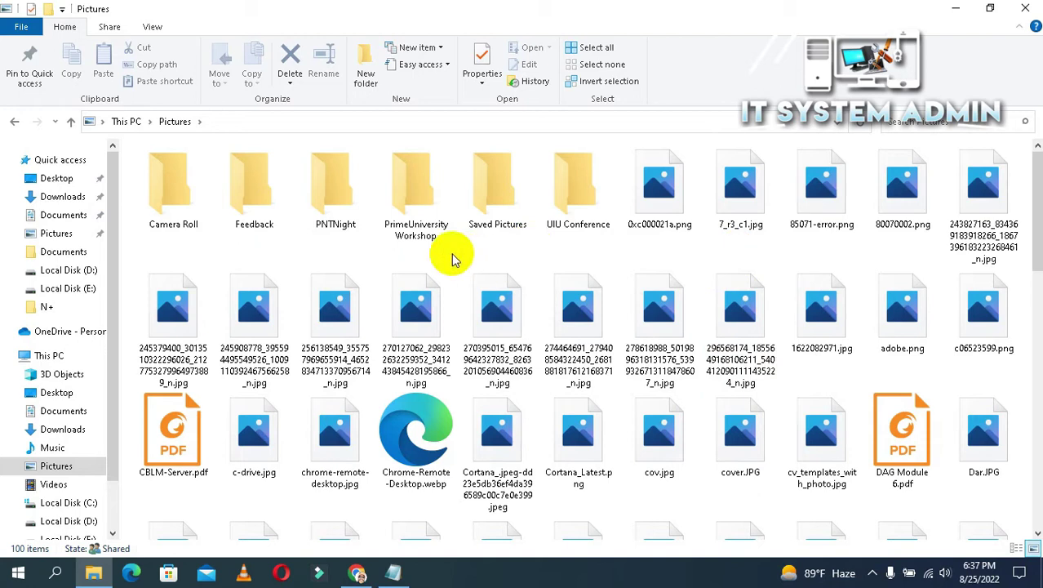
click(153, 27)
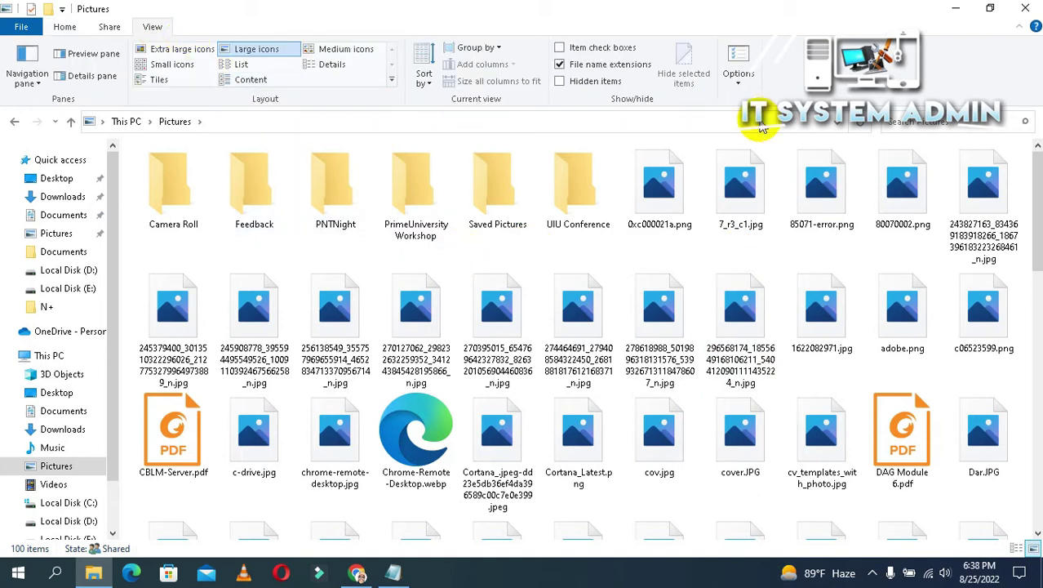
Uncheck 'Always show icons, never thumbnails' in Folder Options, apply it, and close File Explorer.
click(739, 59)
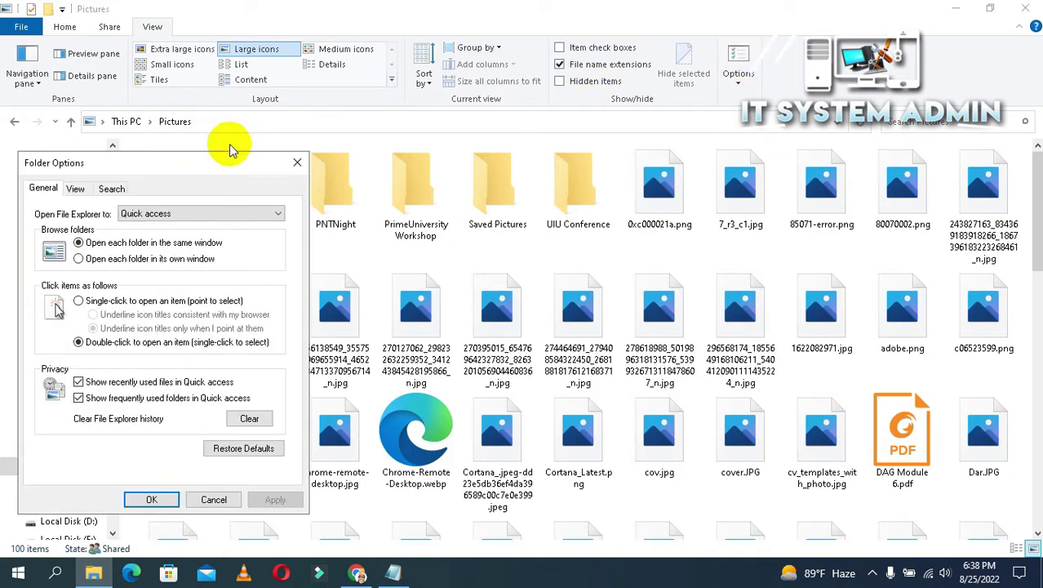
click(75, 188)
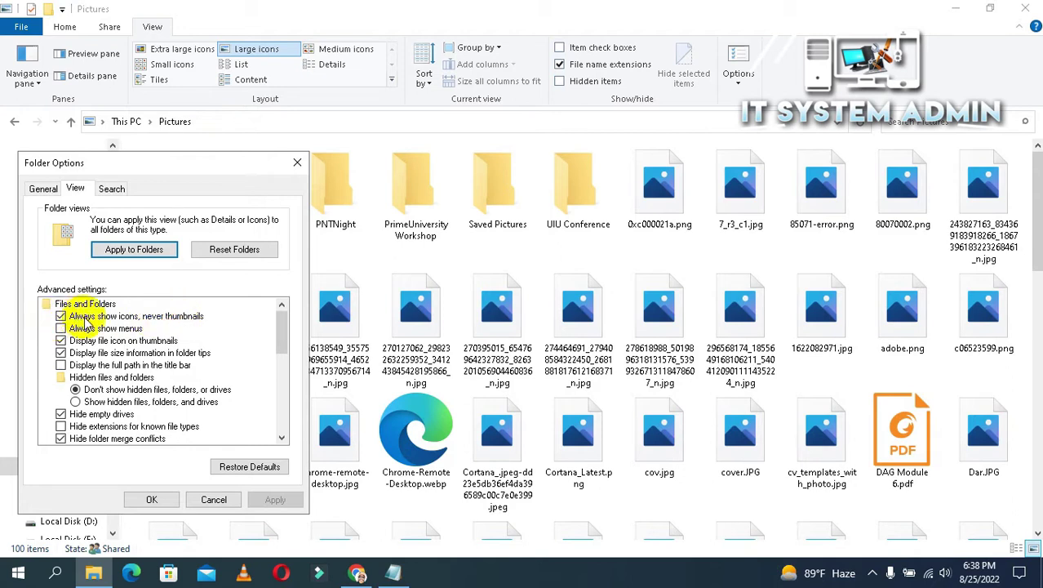
click(62, 318)
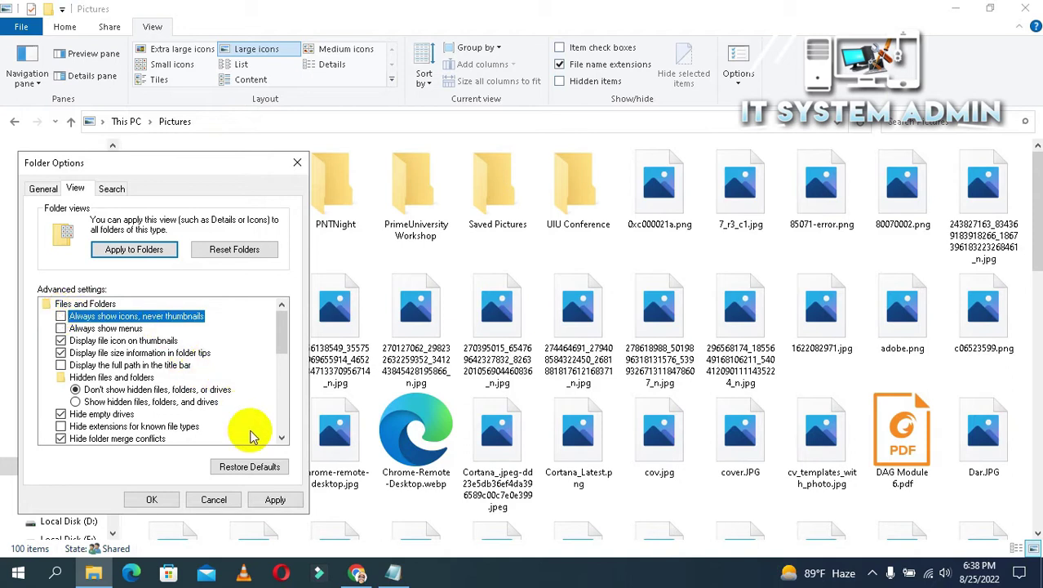
click(275, 501)
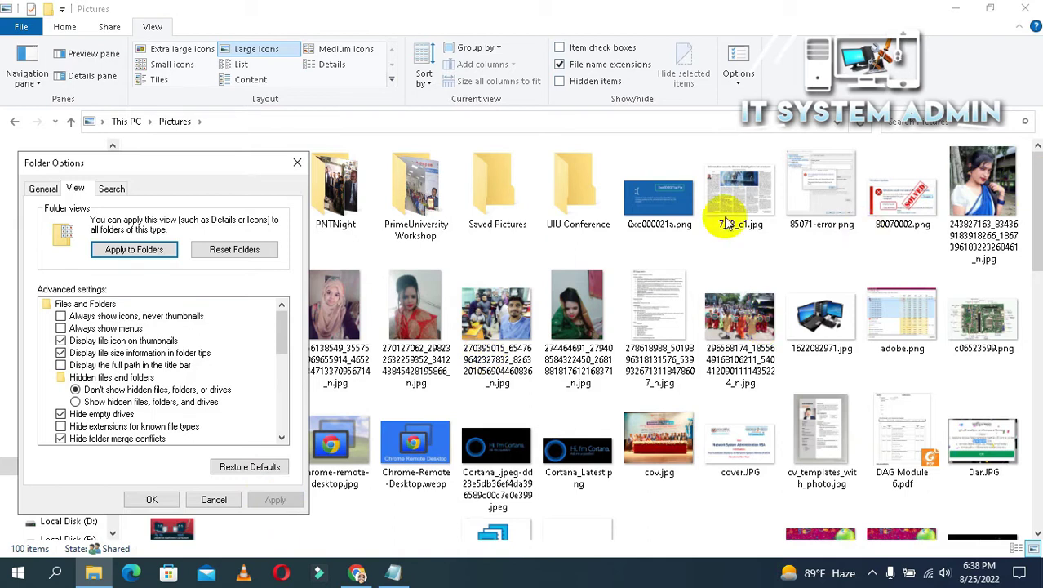
click(152, 500)
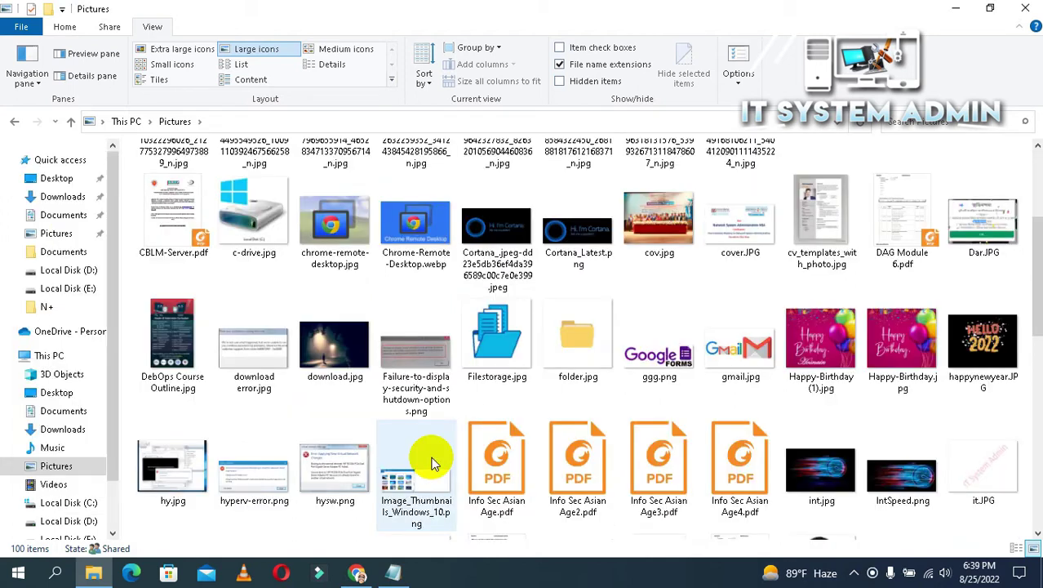
click(1020, 8)
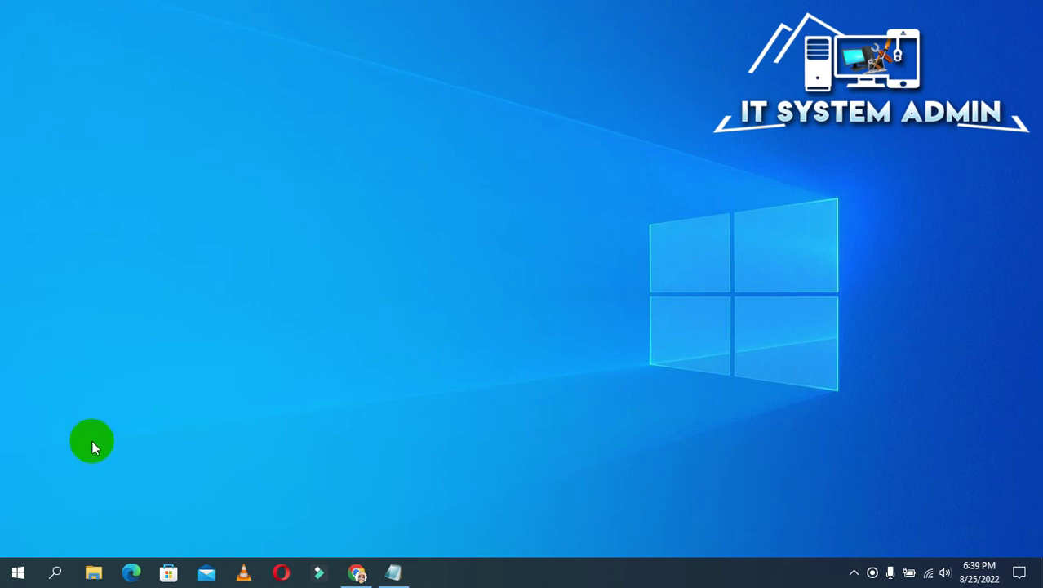
Search 'view ad' and open the advanced system settings.
click(55, 571)
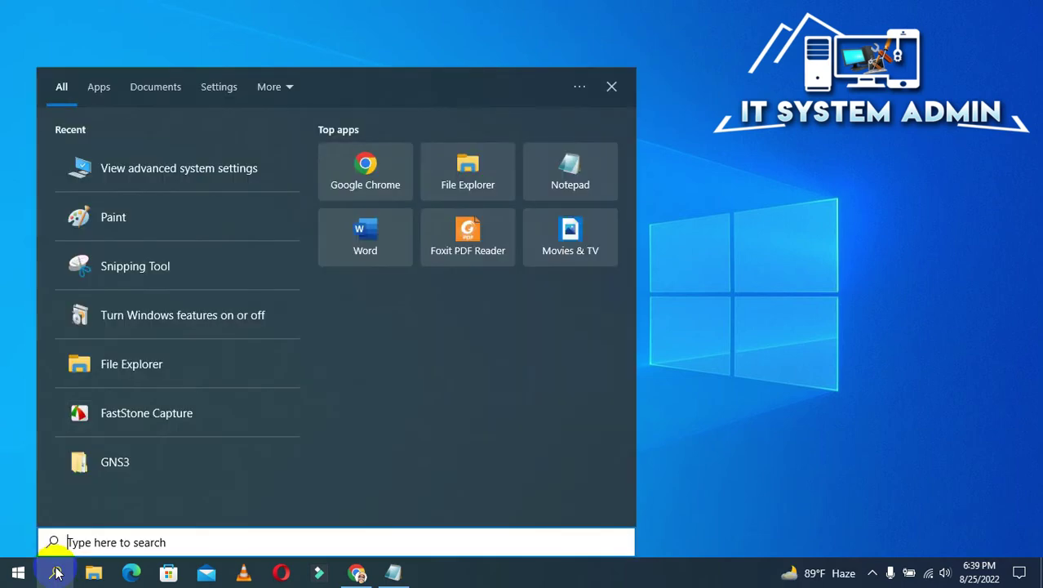
text(view )
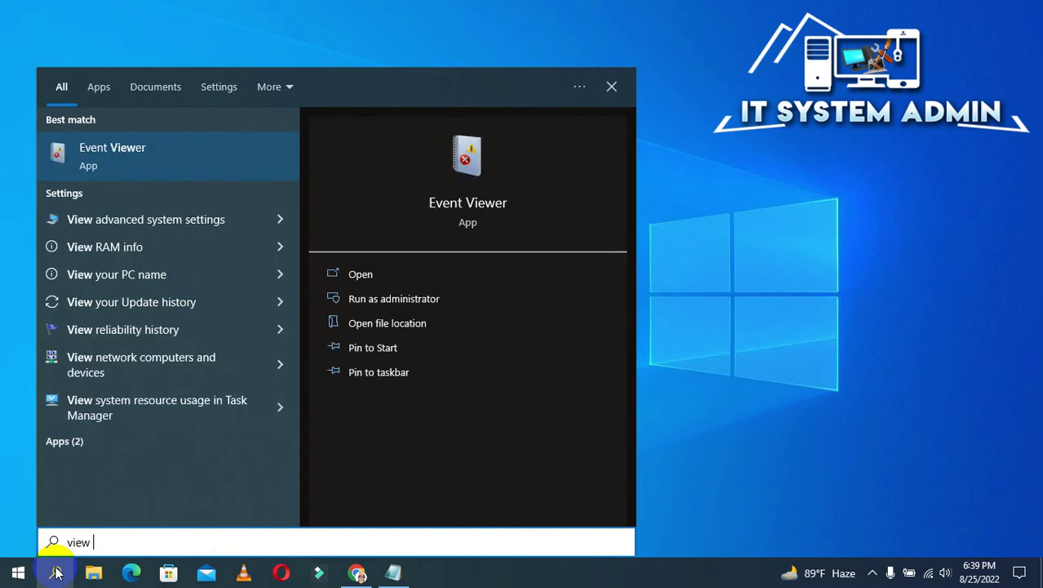
text(ad)
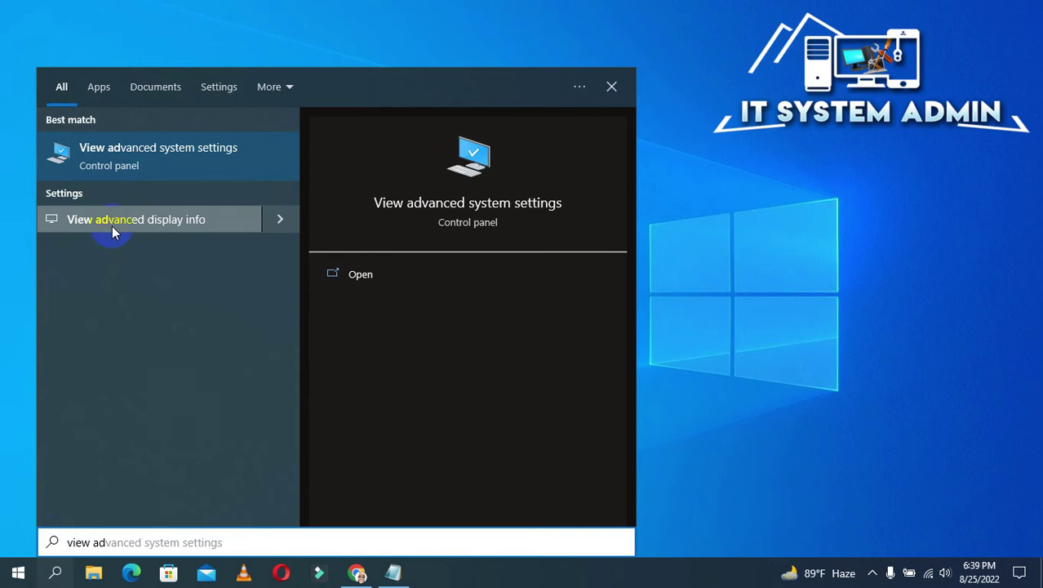
click(201, 155)
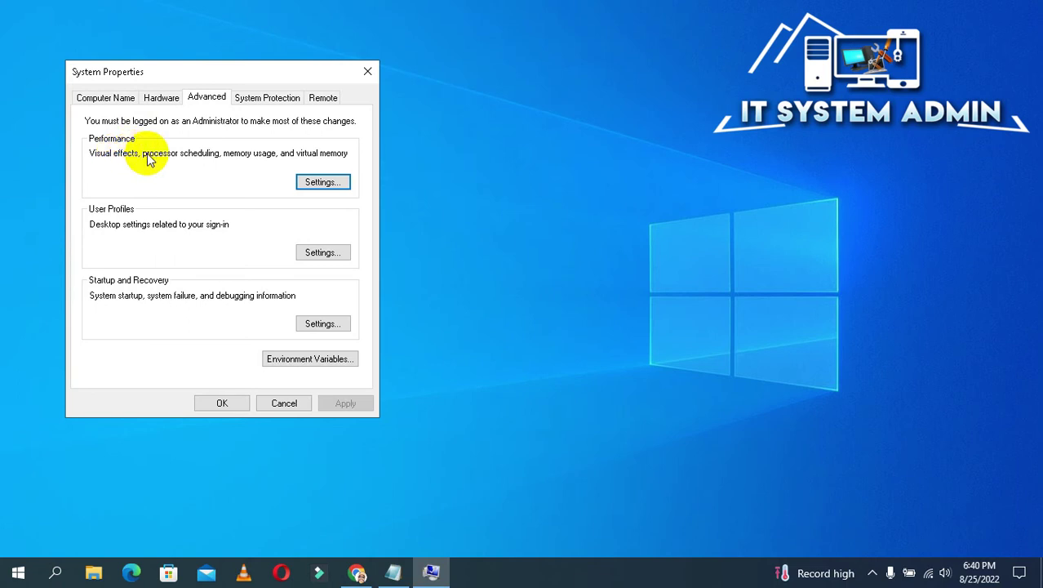
Enable 'Show thumbnails instead of icons' in Performance Options, apply, and close System Properties.
click(326, 181)
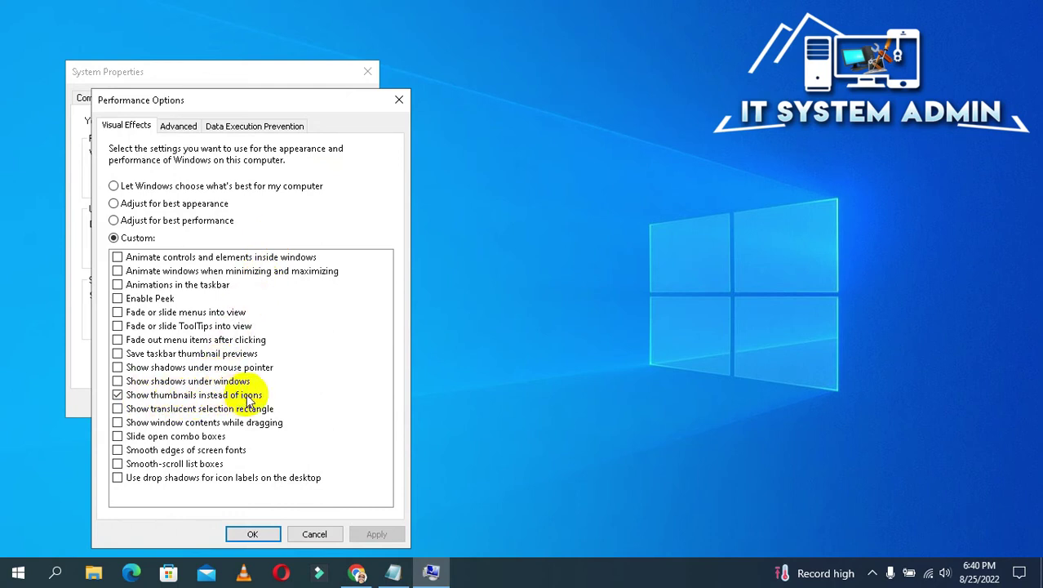
click(117, 395)
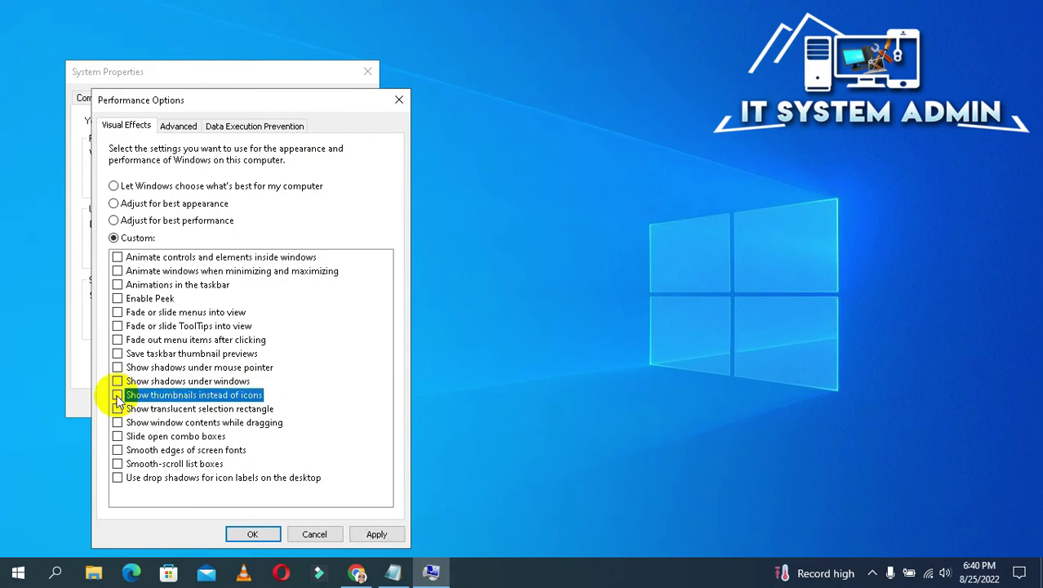
click(120, 395)
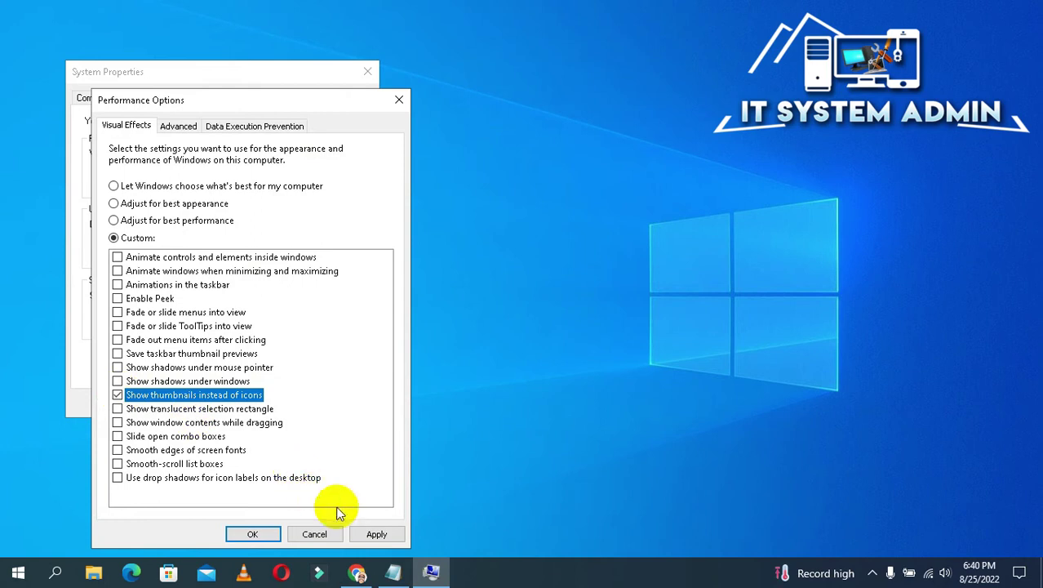
click(367, 532)
click(255, 534)
click(242, 404)
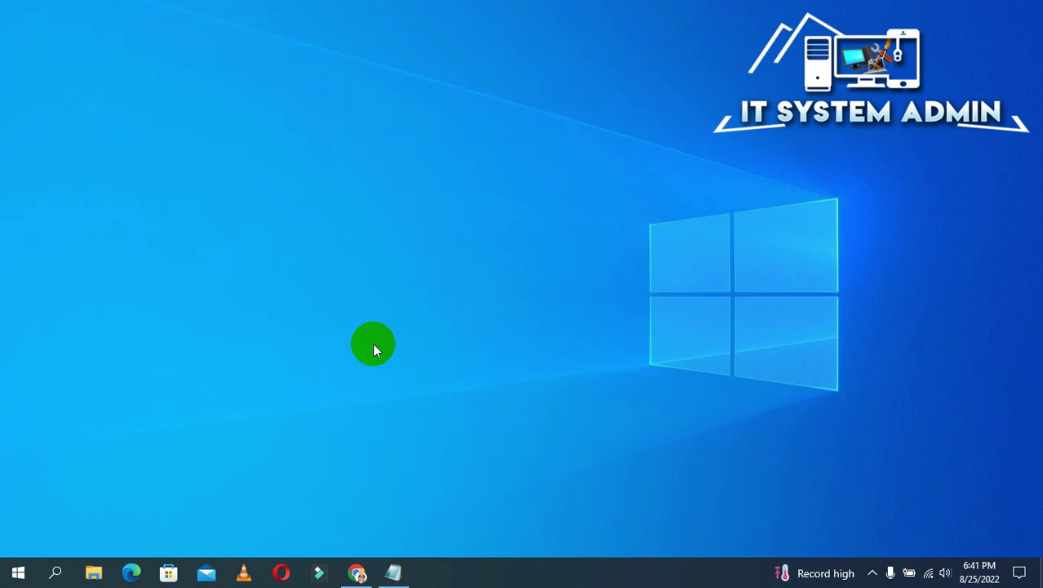
Open Local Disk (C:) properties in File Explorer and launch Disk Cleanup for drive C:.
click(93, 571)
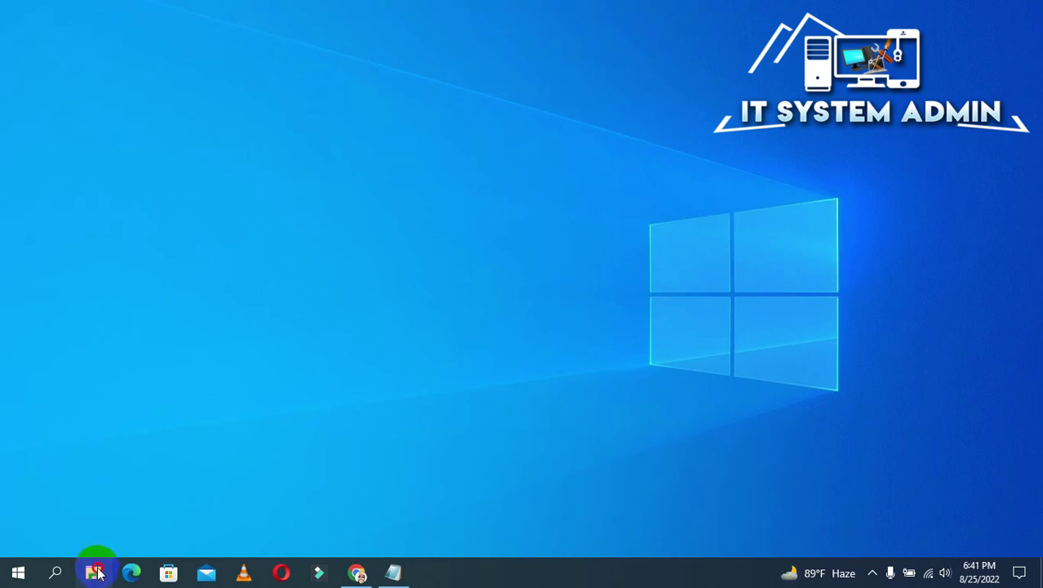
click(71, 502)
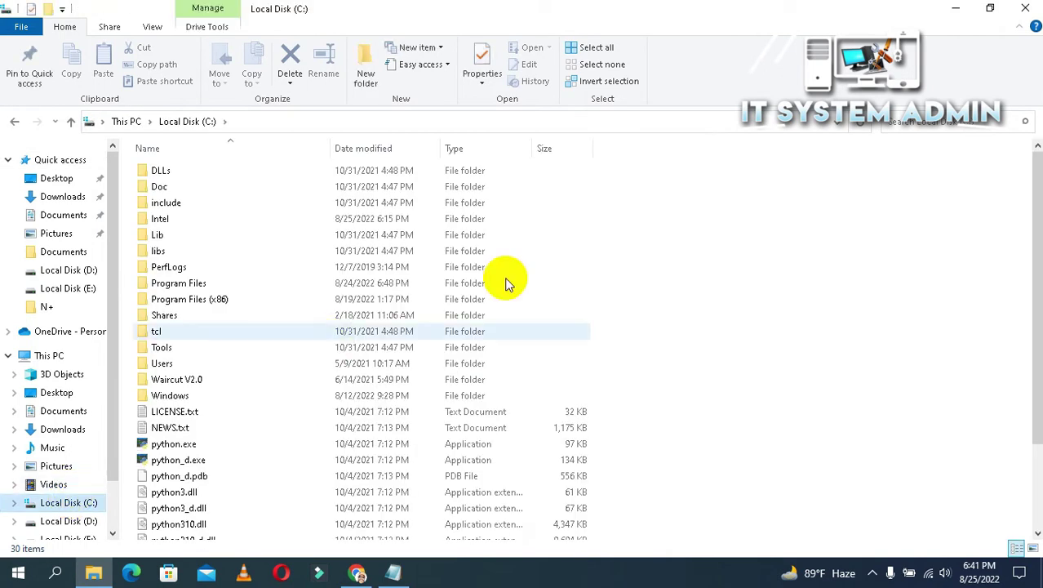
click(483, 57)
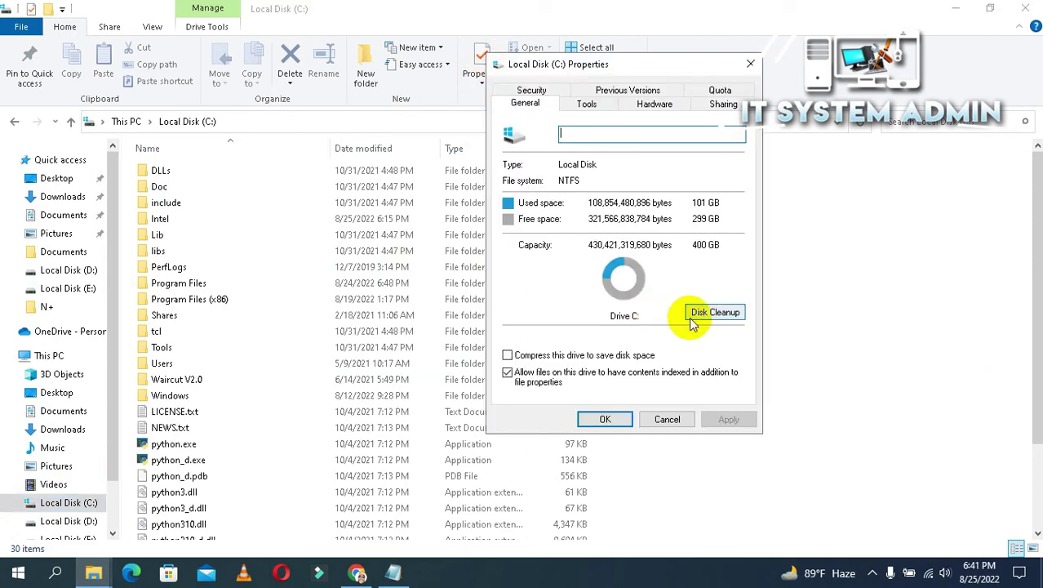
click(717, 317)
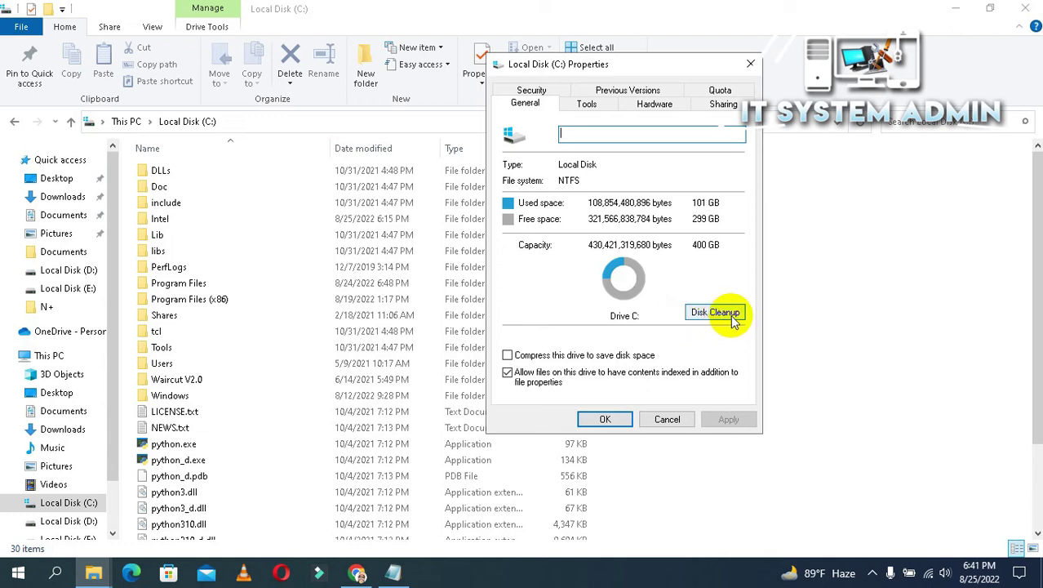
click(716, 313)
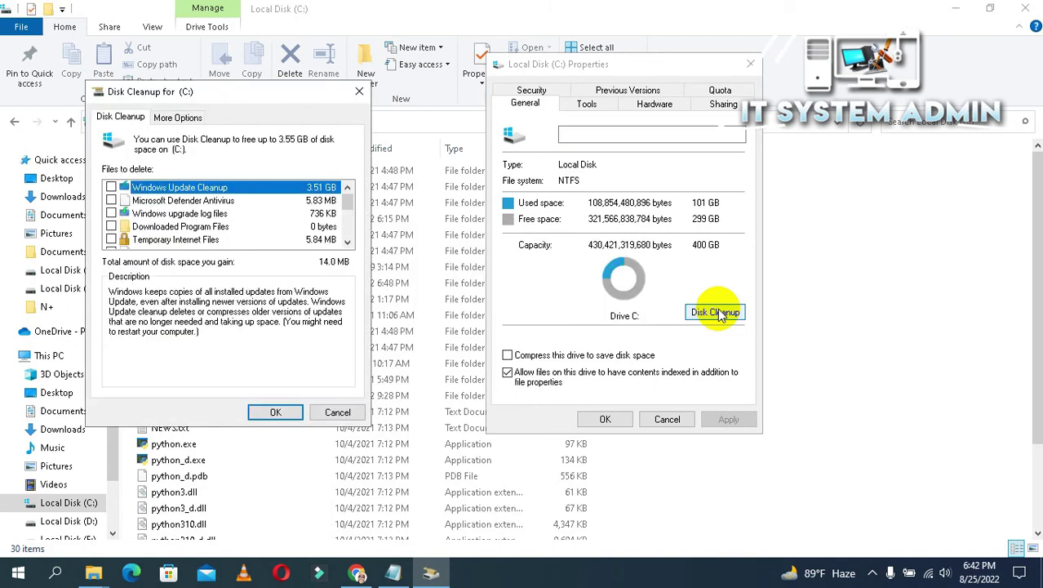
Delete the checked Thumbnails files in Disk Cleanup, then close the C: properties and File Explorer.
click(347, 208)
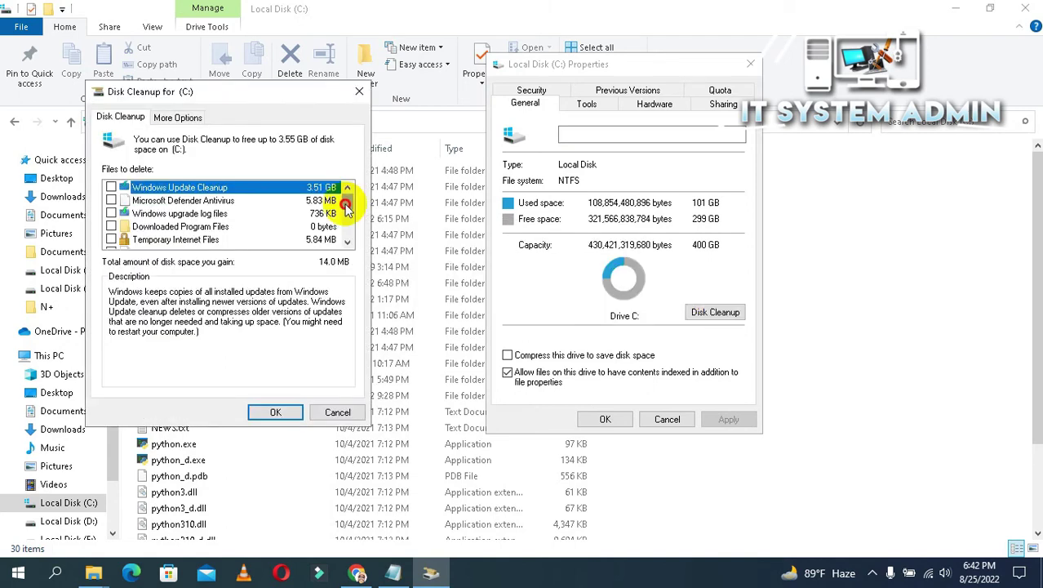
drag(346, 207, 346, 244)
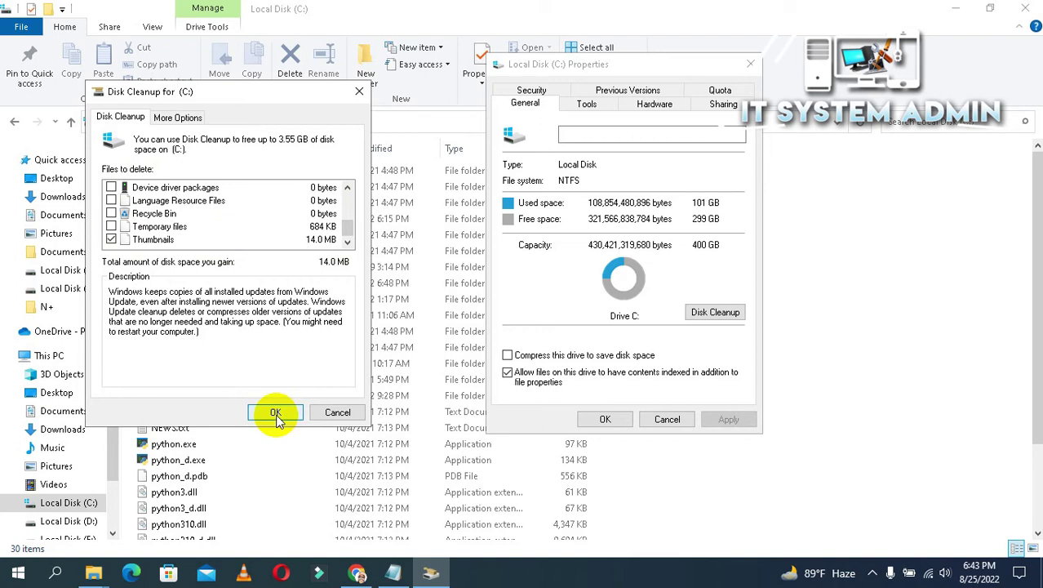
click(204, 242)
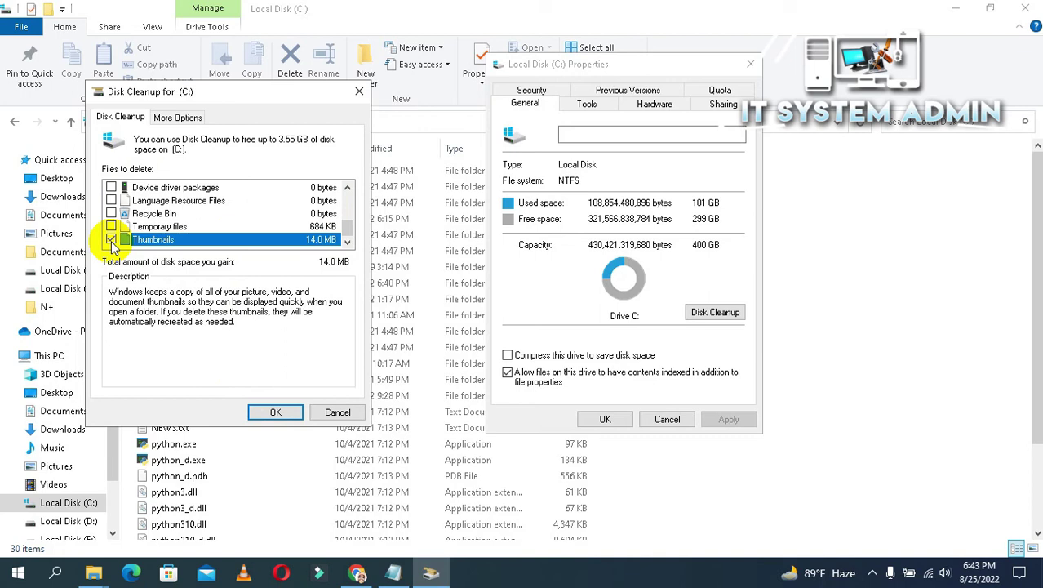
click(275, 413)
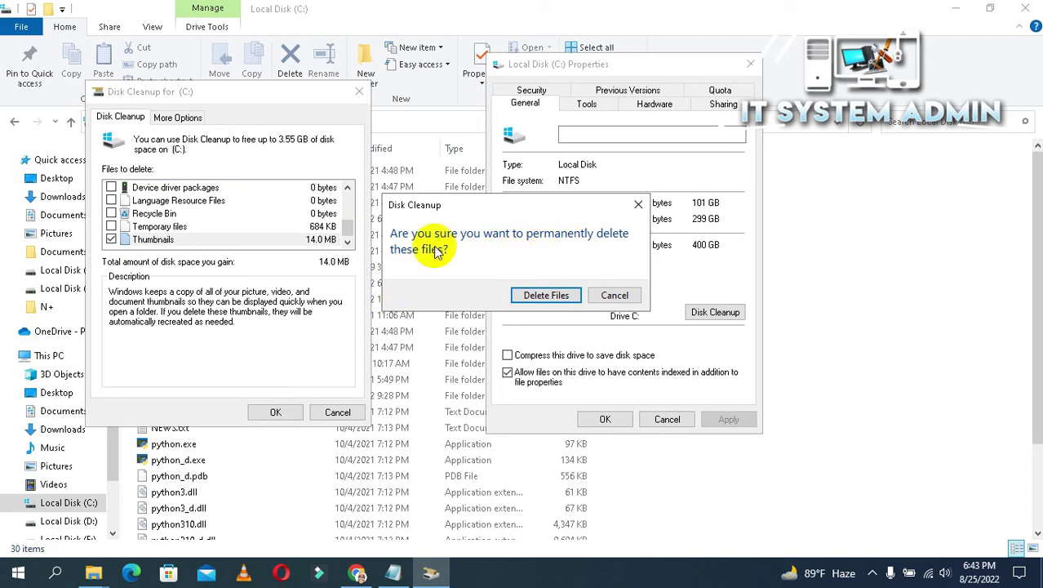
click(538, 297)
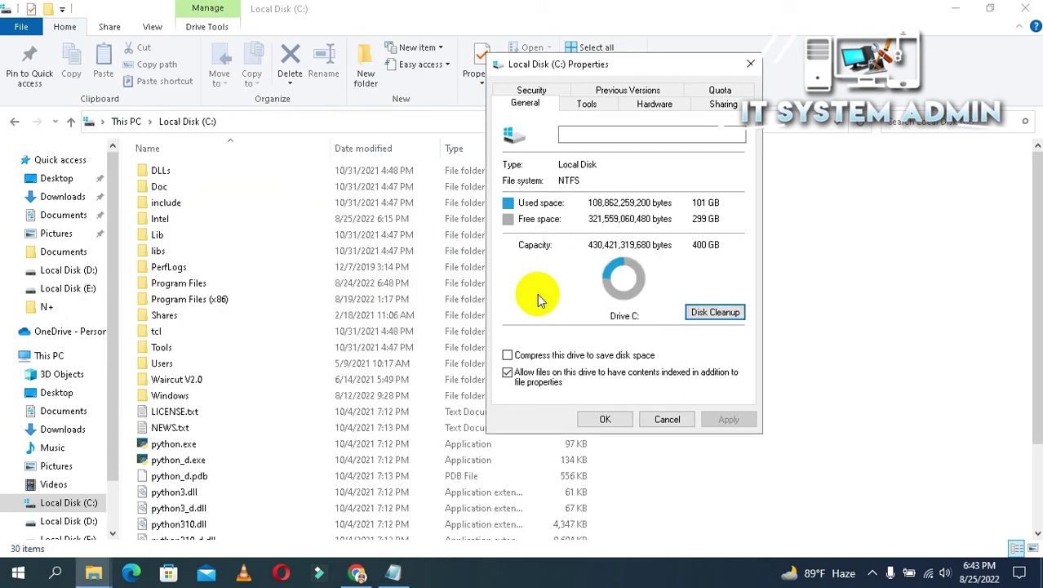
click(600, 416)
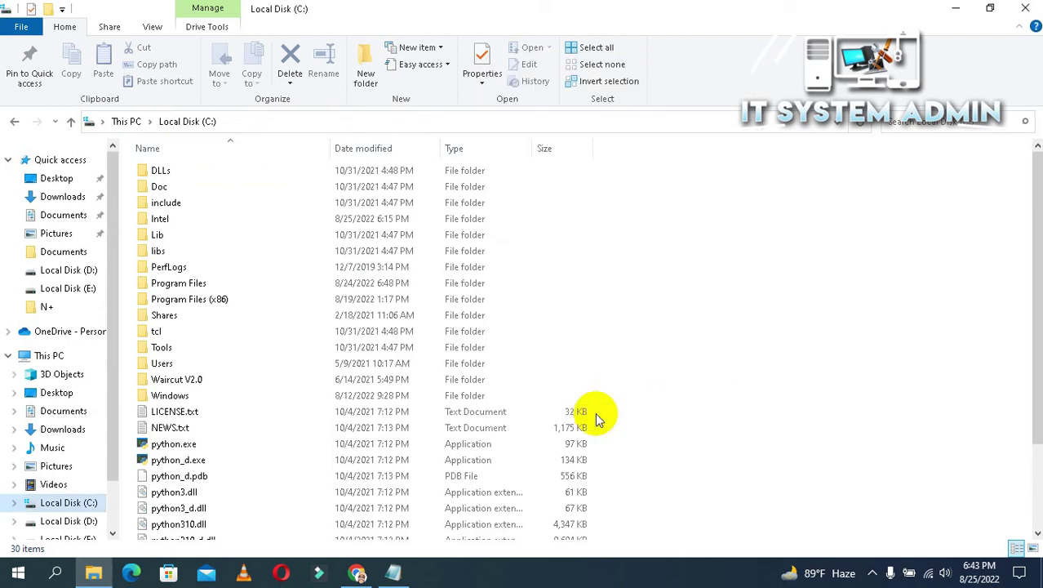
click(1026, 8)
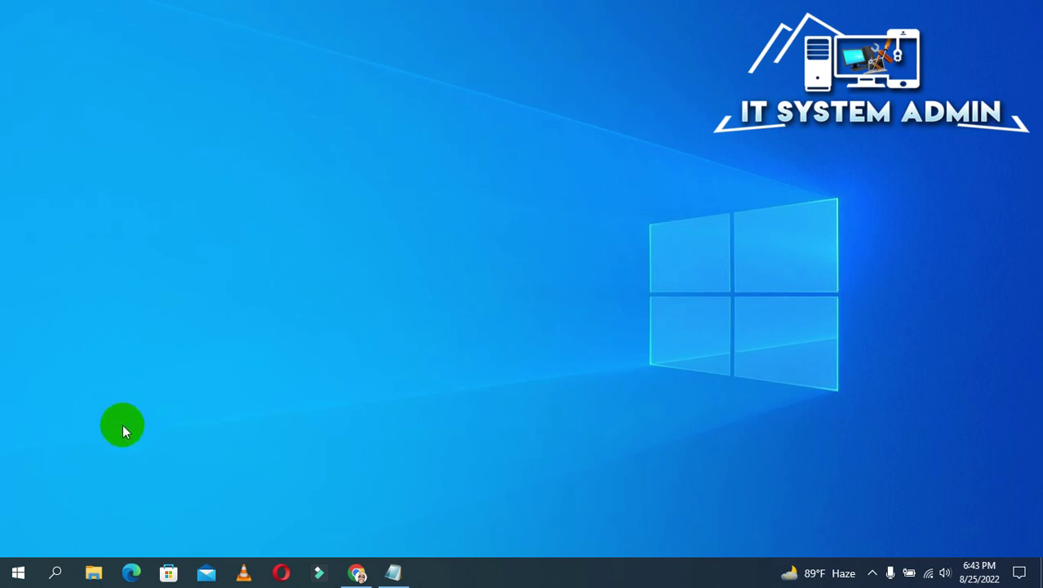
Run Command Prompt as administrator via search for 'cmd' and paste taskkill /f /im explorer.exe.
click(57, 573)
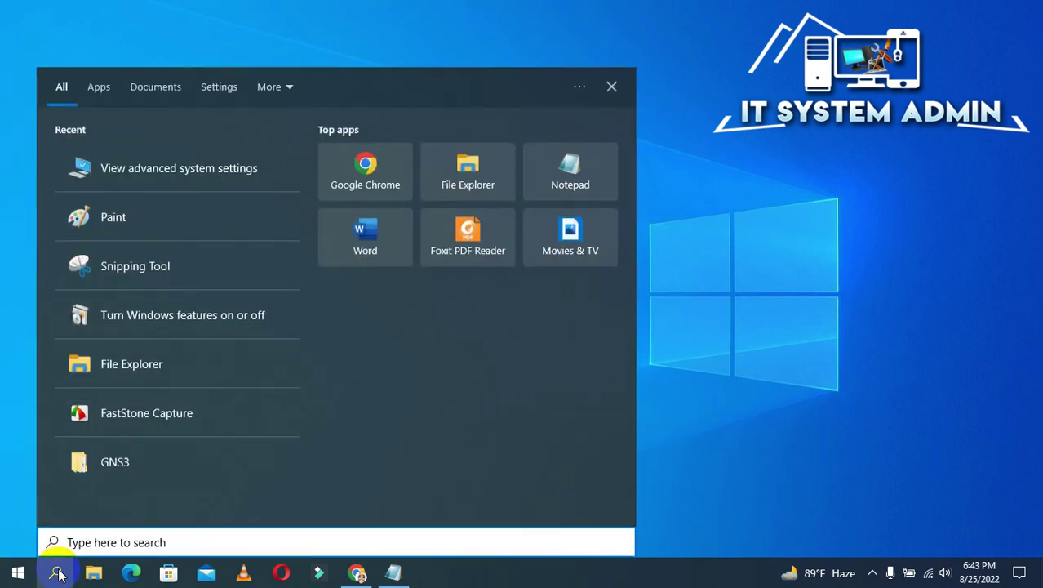
text(cmd)
click(139, 155)
right_click(139, 155)
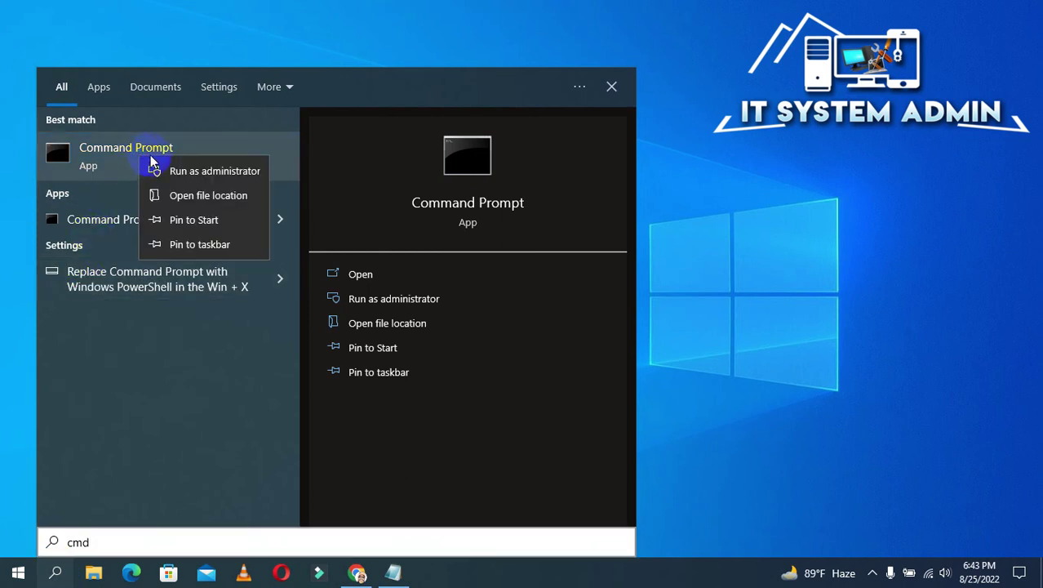
click(201, 173)
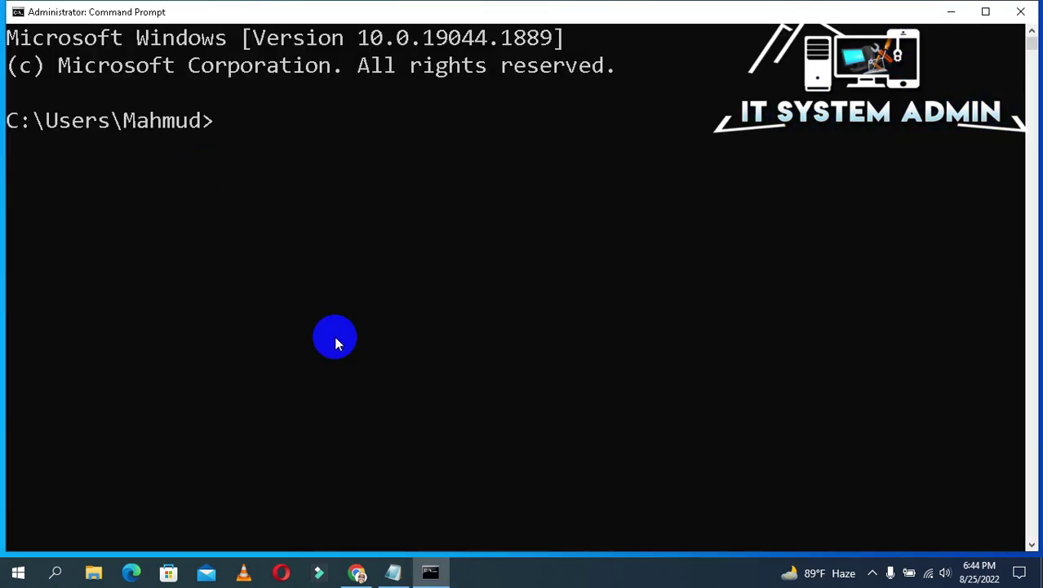
text(taskkill /f /im explorer.exe)
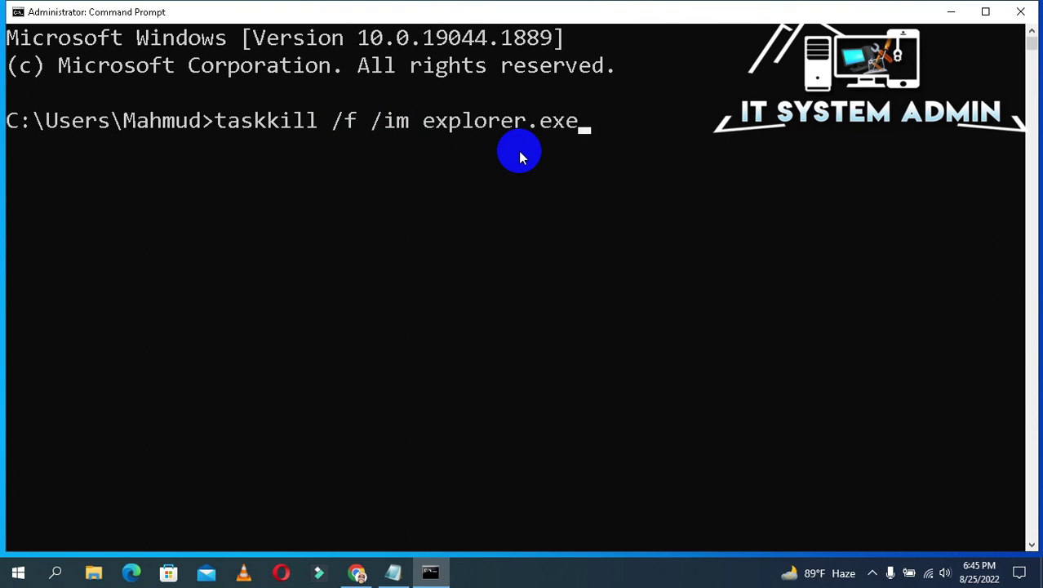
Stop explorer.exe and run del /f /s /q /a on the thumbcache_*.db files.
key(Return)
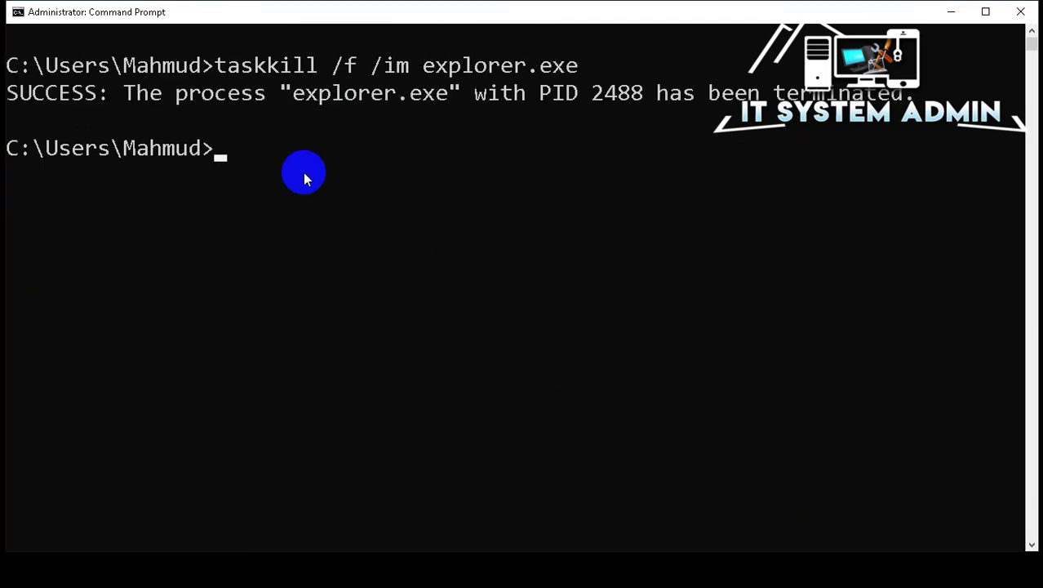
text(del /f /s /q /a %LocalAppData%\Microsoft\Windows\Explorer\thumbcache_*.db)
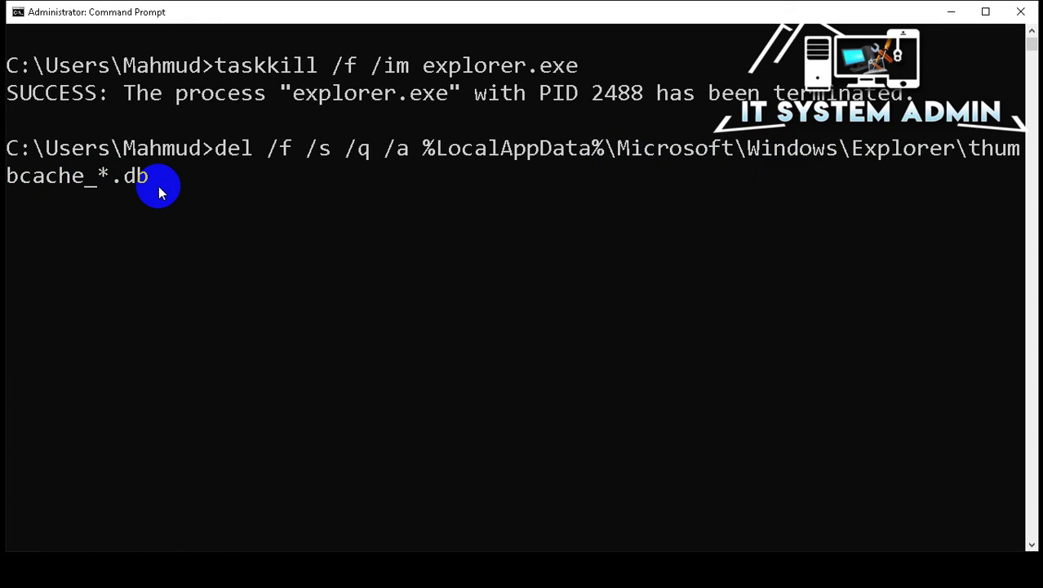
key(Return)
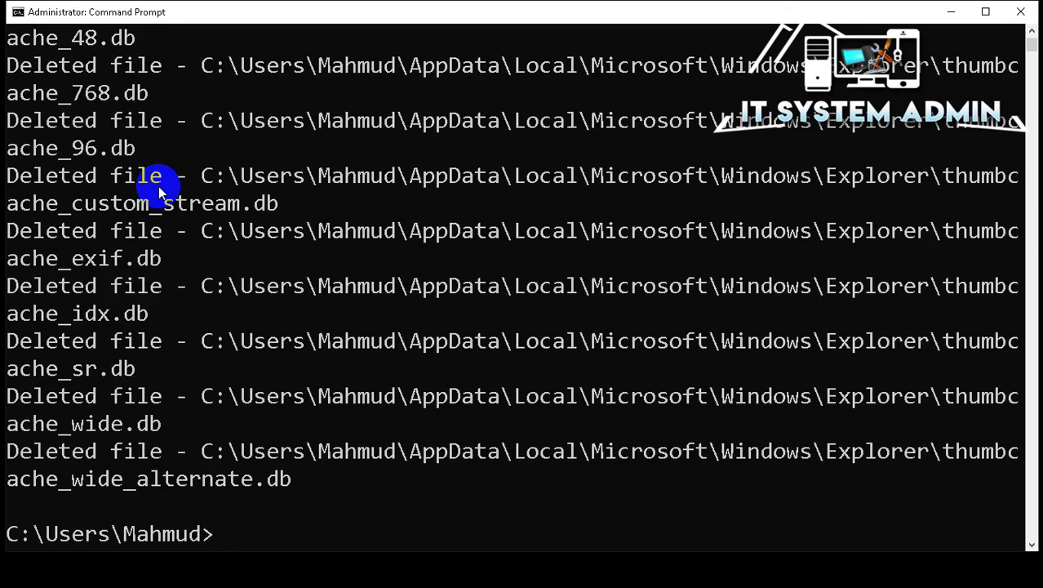
Run start explorer.exe to restart Explorer and bring back the taskbar.
click(1032, 545)
click(1032, 545)
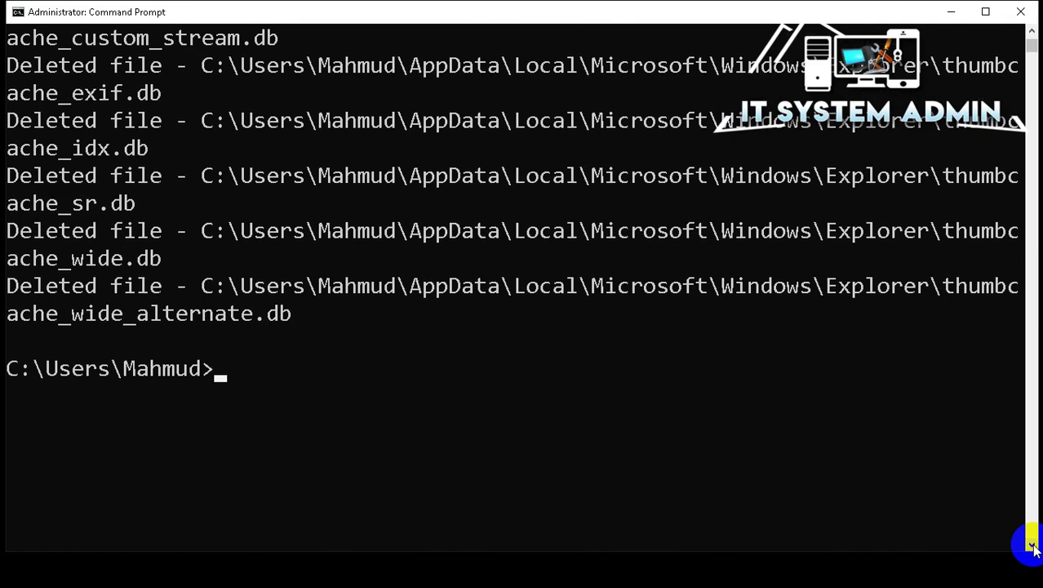
click(1032, 544)
click(1032, 544)
key(Up)
key(Up)
key(Up)
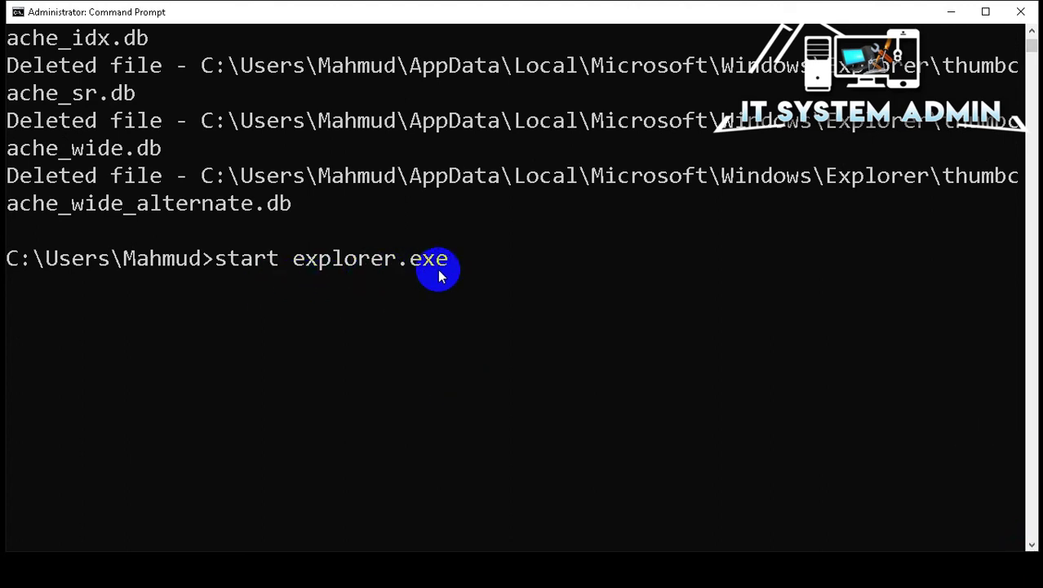
key(Return)
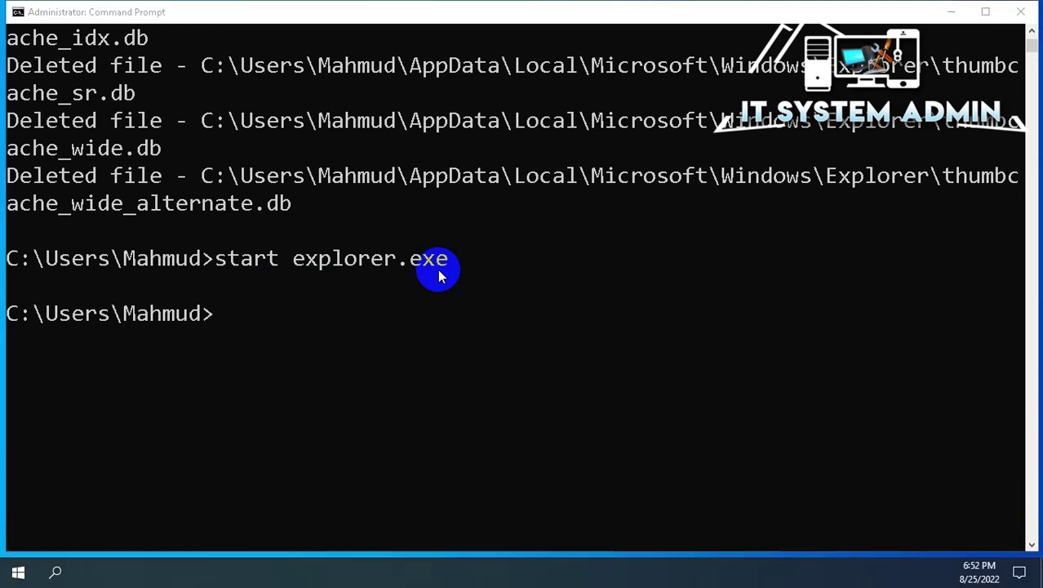